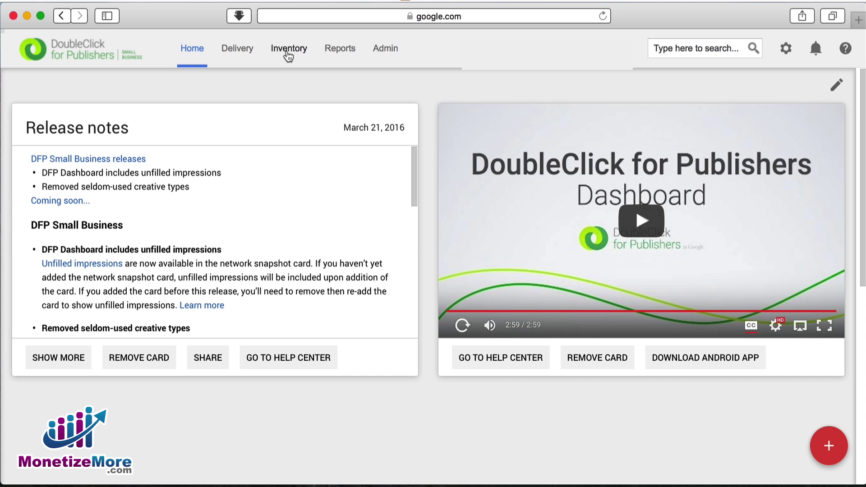
# - Go to the Inventory Ad units list in DFP, currently empty
pyautogui.click(288, 55)
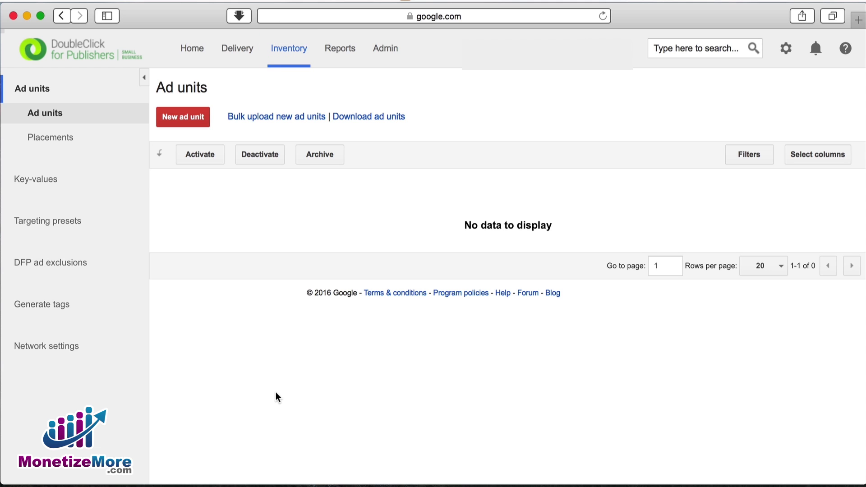
# - Start a new ad unit and paste the name ch1_monetizemore_728x90_atf
pyautogui.click(182, 116)
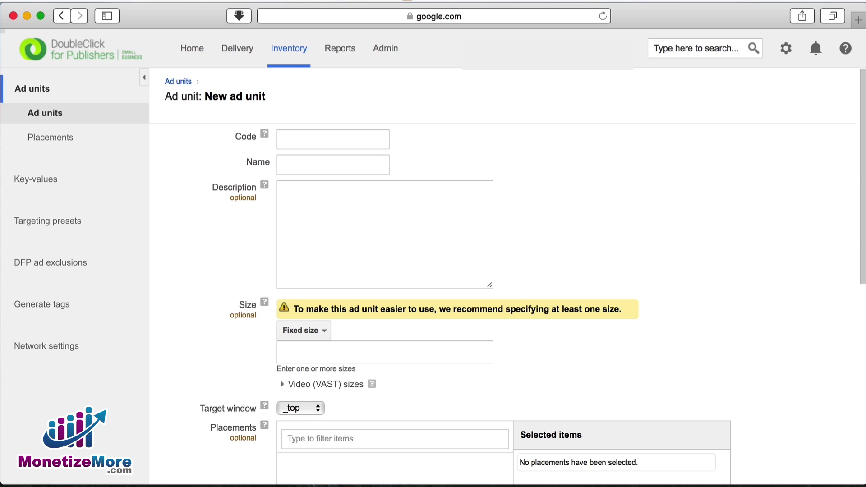
pyautogui.click(283, 163)
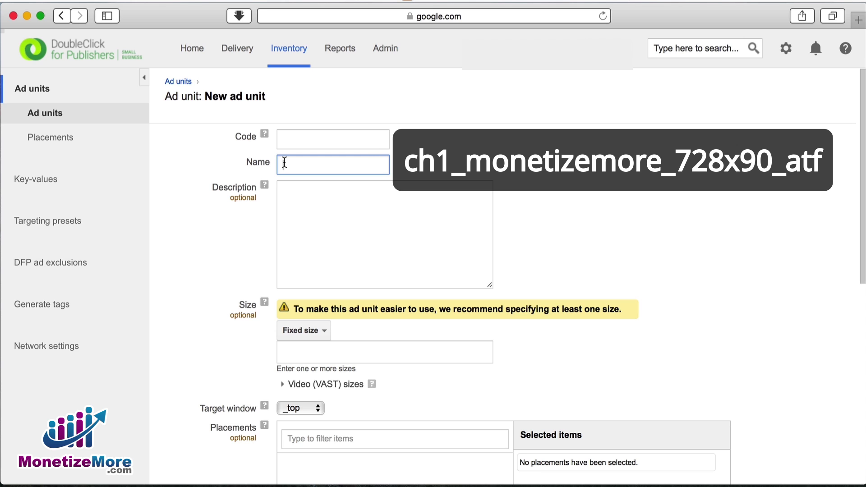
pyautogui.write('ch1_monetizemore_728x90_atf')
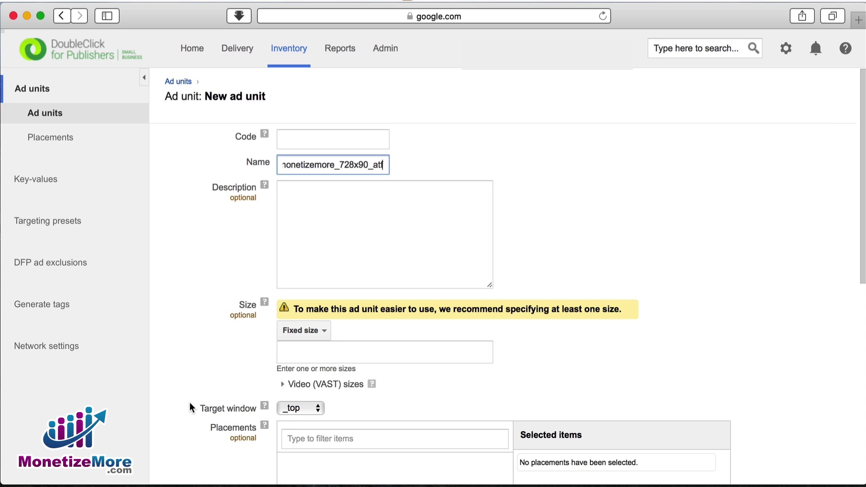
pyautogui.scroll(-1, 190, 402)
pyautogui.scroll(1, 190, 403)
# - Keep Fixed size and add the 728x90 Leaderboard and Out-of-page Interstitial sizes
pyautogui.click(324, 334)
pyautogui.click(303, 354)
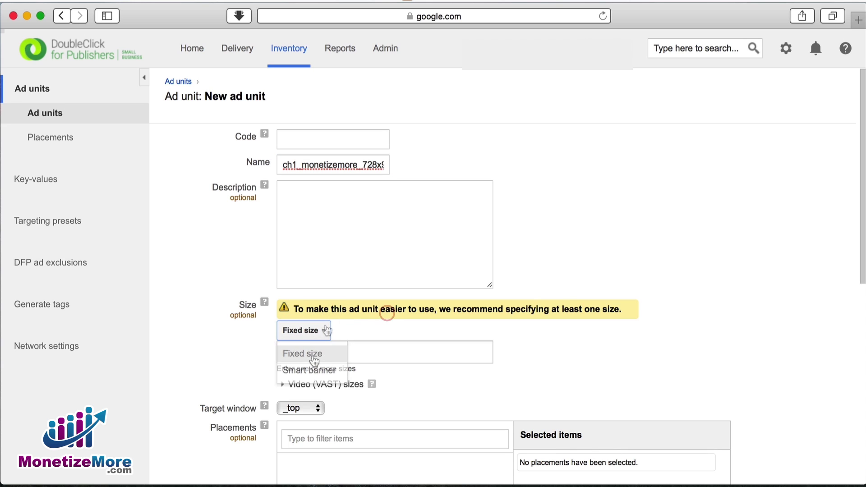
pyautogui.click(303, 346)
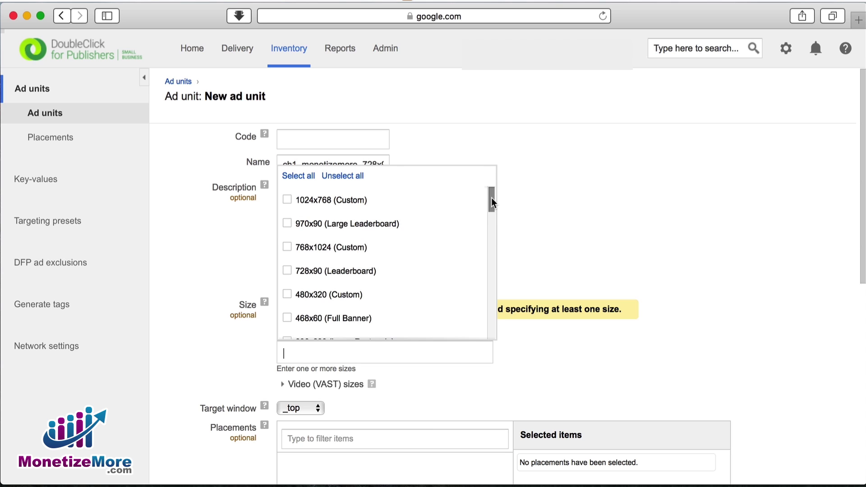
pyautogui.click(287, 271)
pyautogui.moveTo(492, 199); pyautogui.dragTo(492, 328)
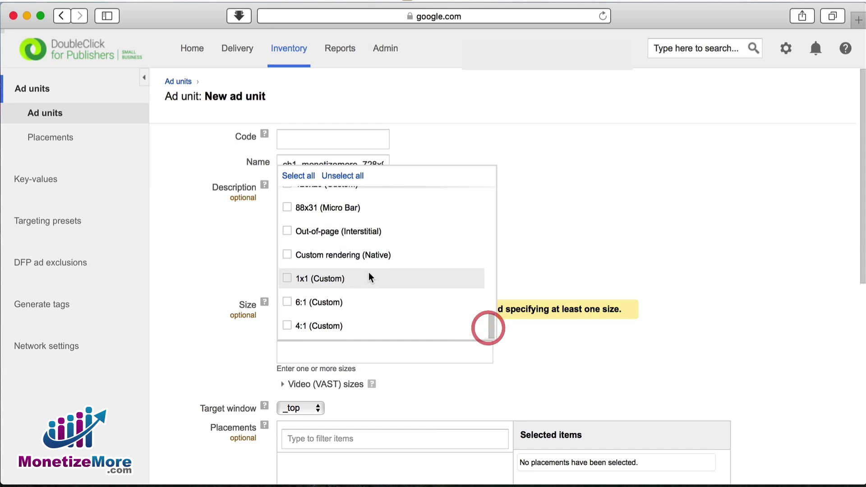
pyautogui.click(287, 231)
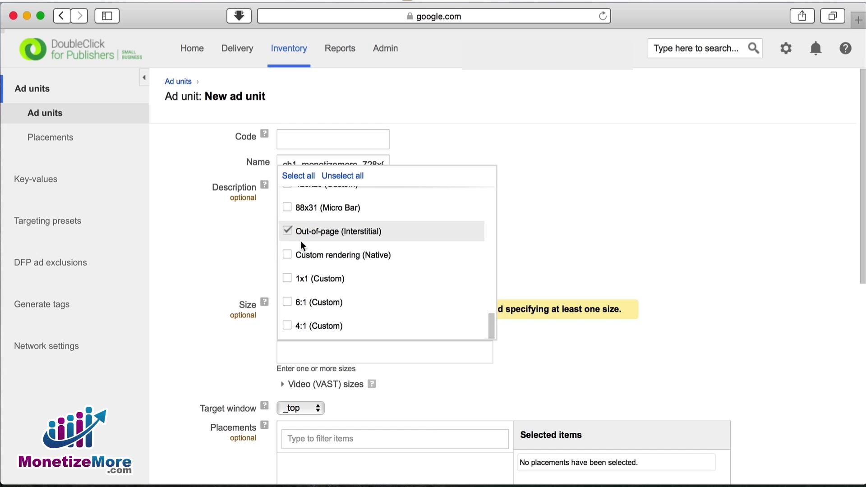
pyautogui.click(527, 259)
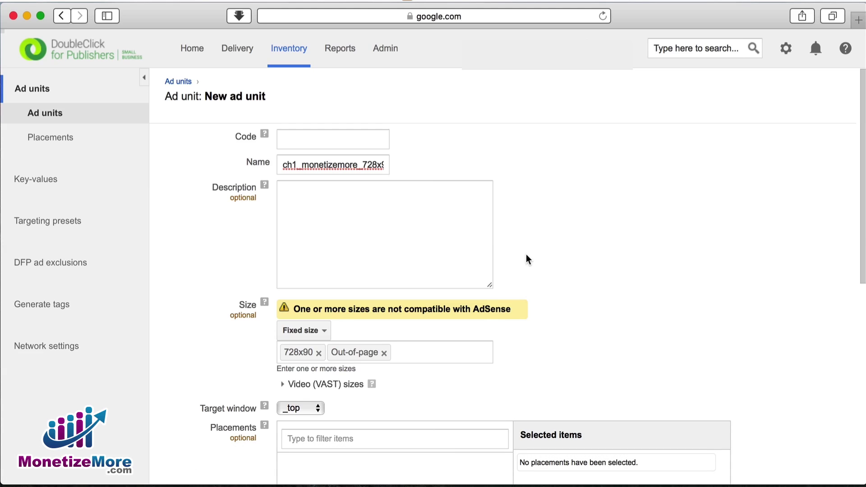
# - Change the ad unit's target window from _top to _blank
pyautogui.click(324, 331)
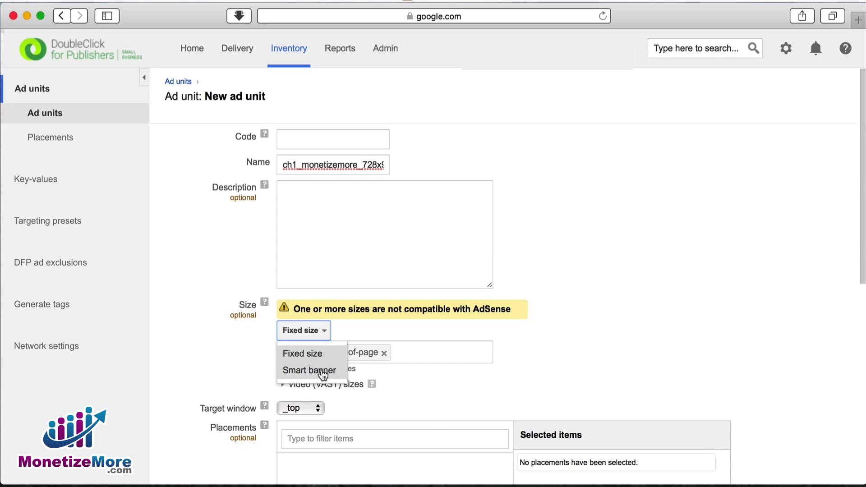
pyautogui.scroll(-5, 321, 270)
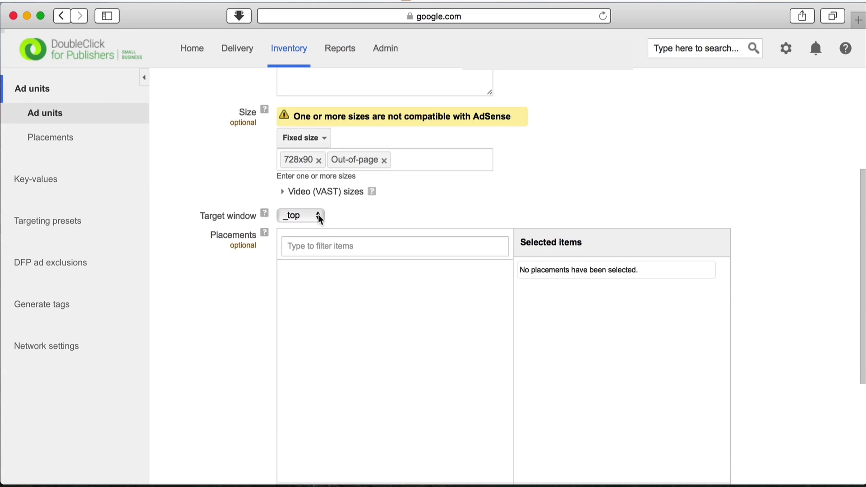
pyautogui.click(318, 214)
pyautogui.click(310, 218)
pyautogui.click(318, 215)
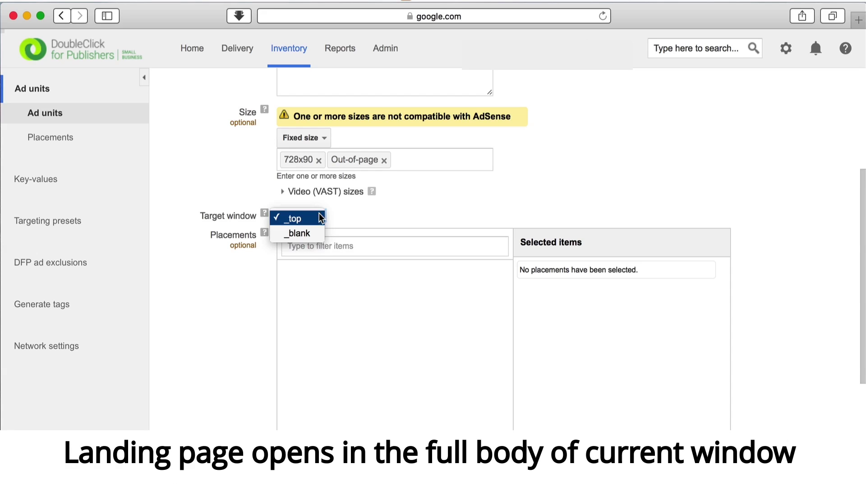
pyautogui.click(309, 233)
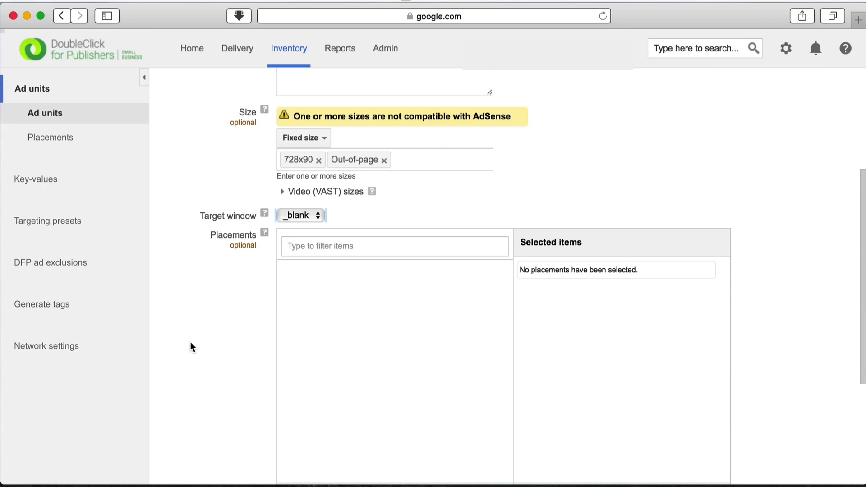
pyautogui.scroll(-5, 191, 342)
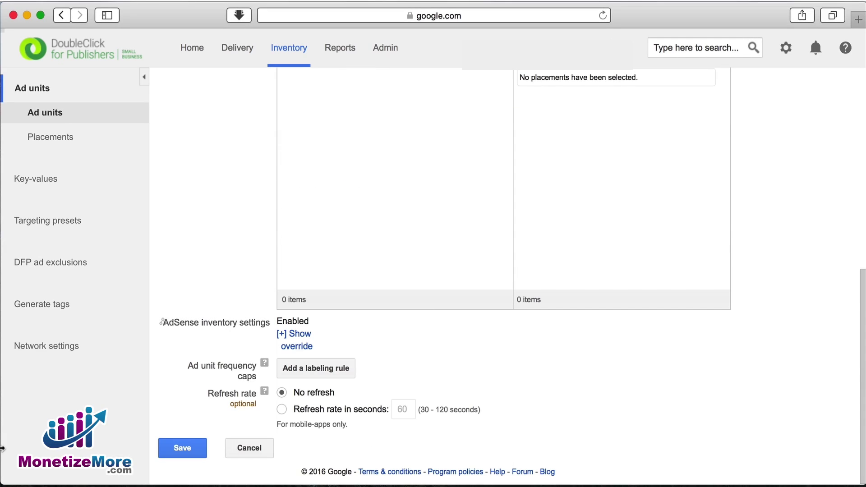
# - Override AdSense settings to untick Maximize revenue with AdSense, then save the ad unit
pyautogui.click(303, 347)
pyautogui.scroll(-5, 167, 423)
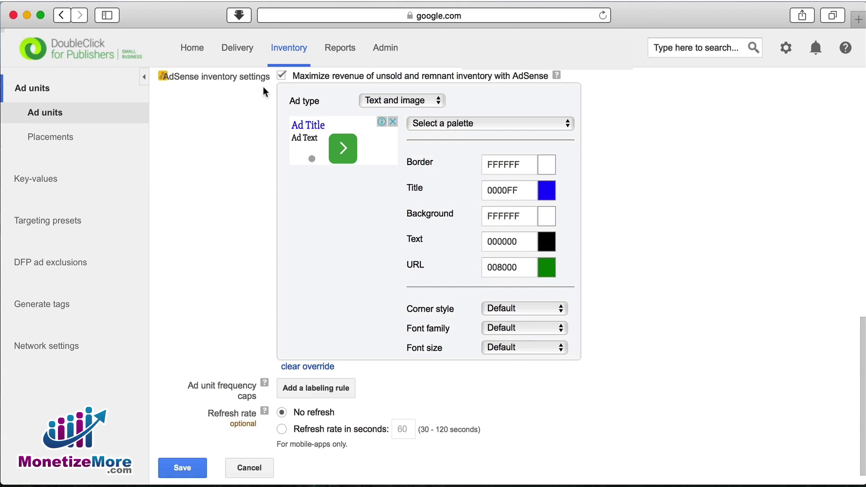
pyautogui.click(281, 77)
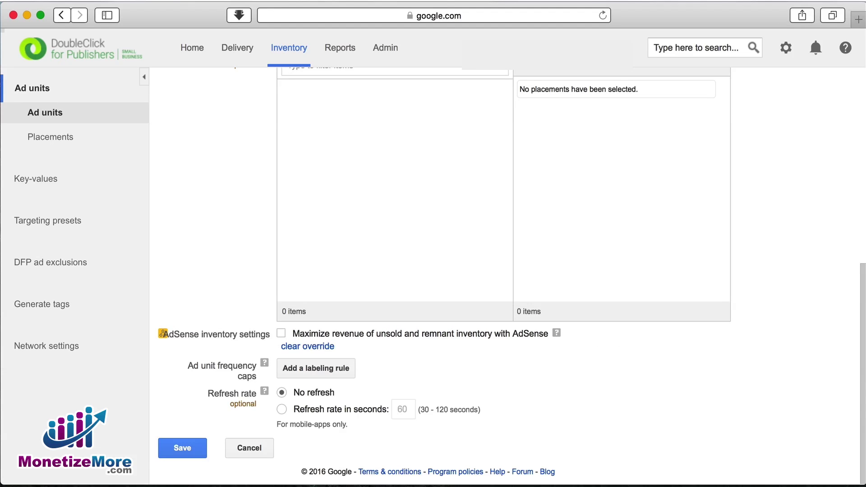
pyautogui.click(178, 448)
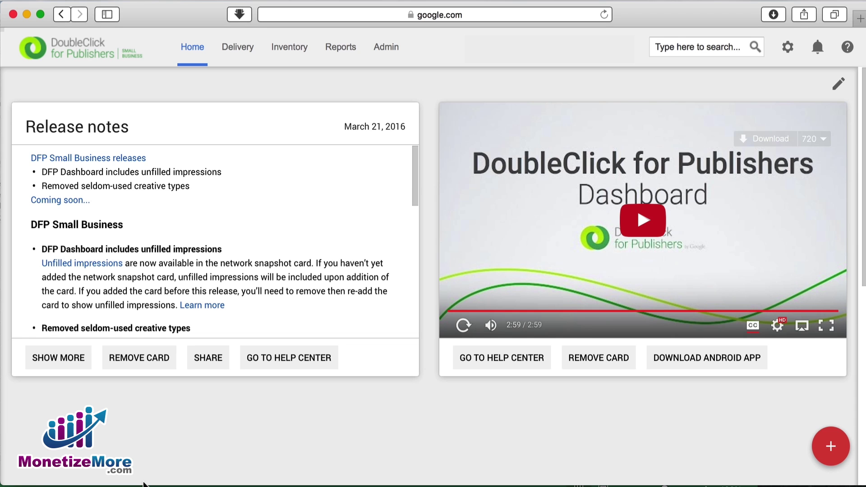
# - Open the Inventory ad units list, then the Bulk upload new ad units page
pyautogui.click(291, 48)
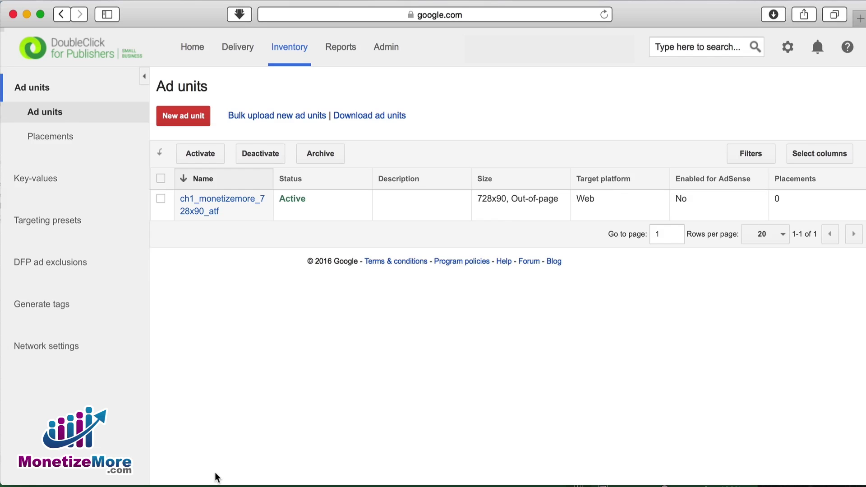
pyautogui.click(283, 118)
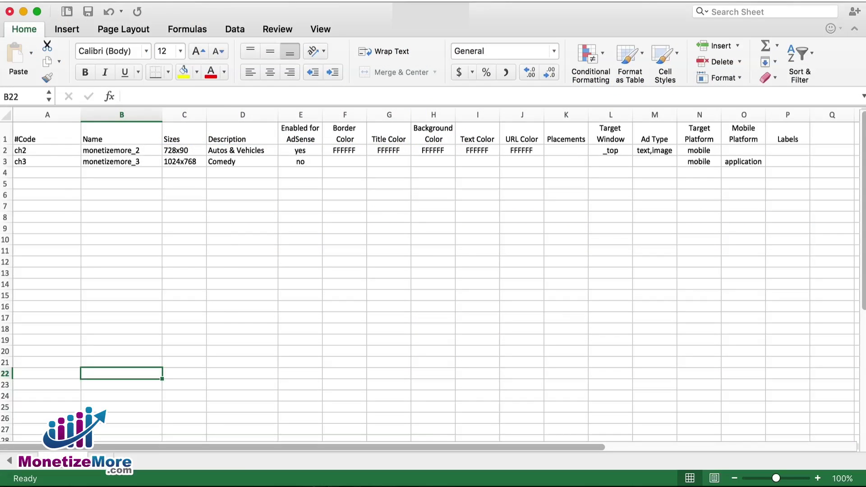
# - Save the ad_units spreadsheet with the ch2 and ch3 rows
pyautogui.click(91, 1)
pyautogui.click(89, 87)
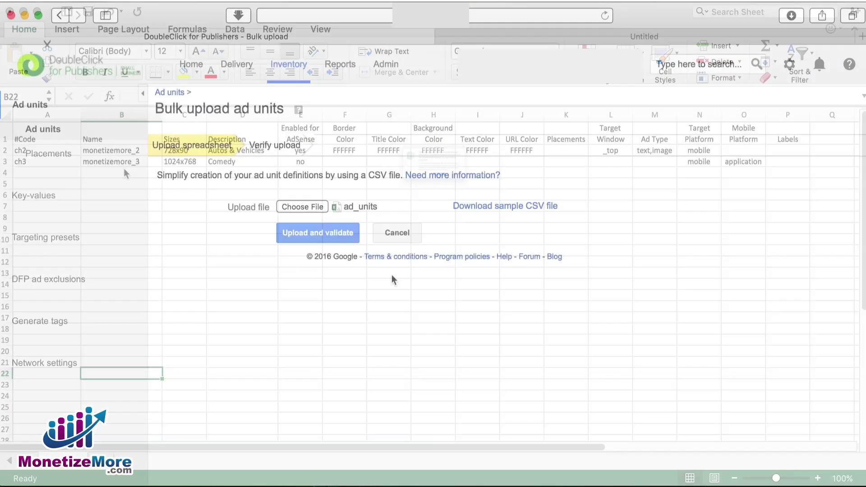
# - Upload and validate the ad_units file, then confirm creating the two ad units
pyautogui.click(310, 230)
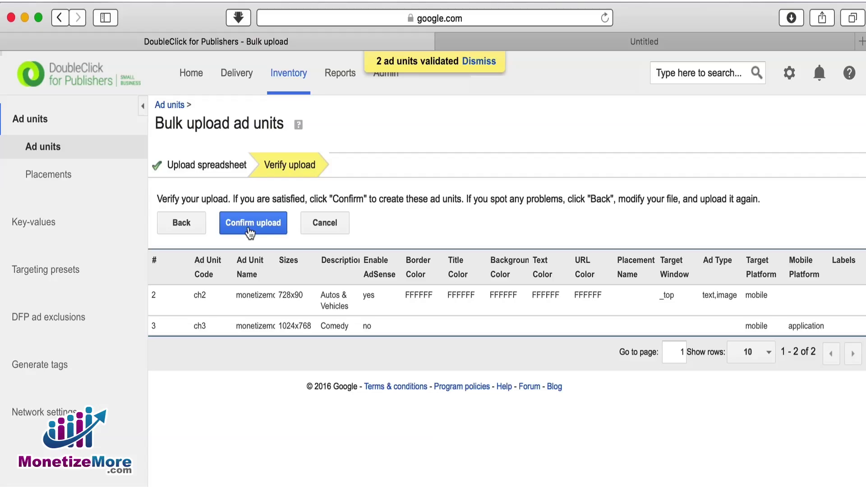
pyautogui.click(251, 196)
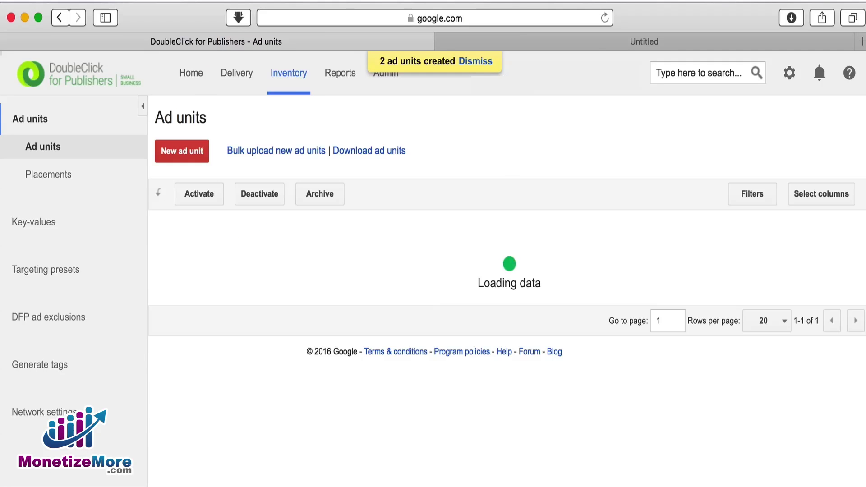